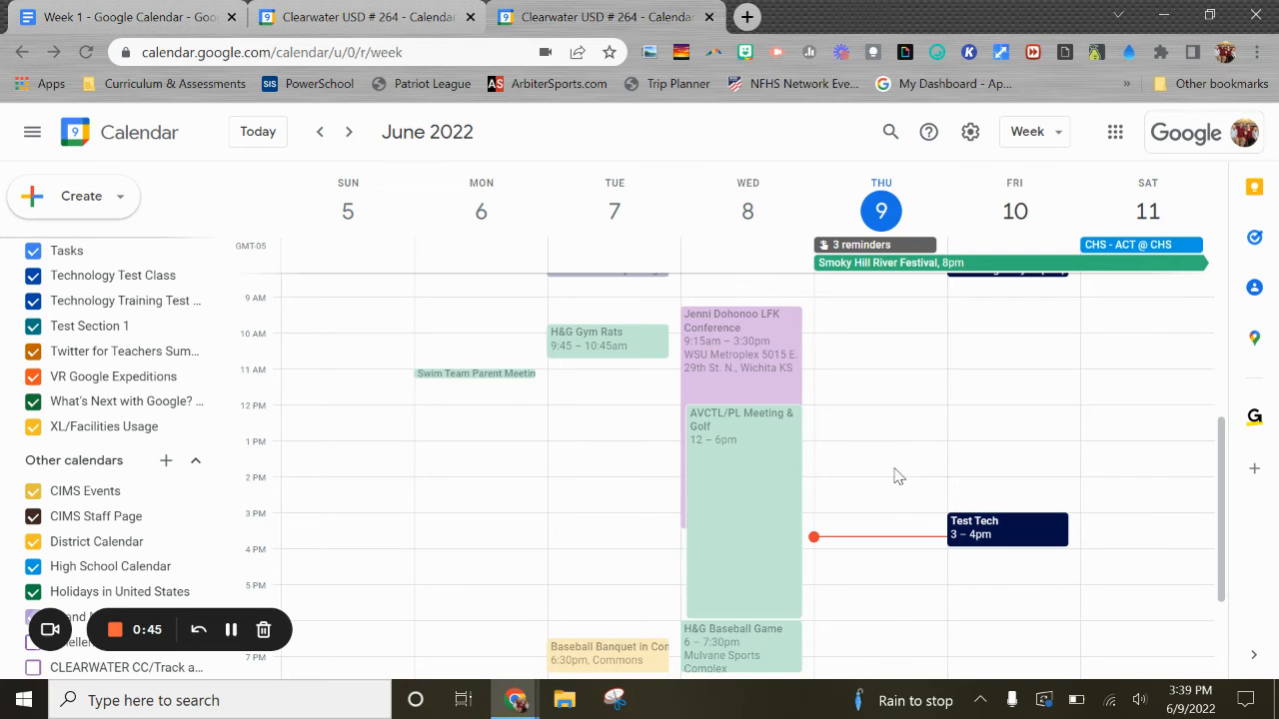
pyautogui.click(980, 540)
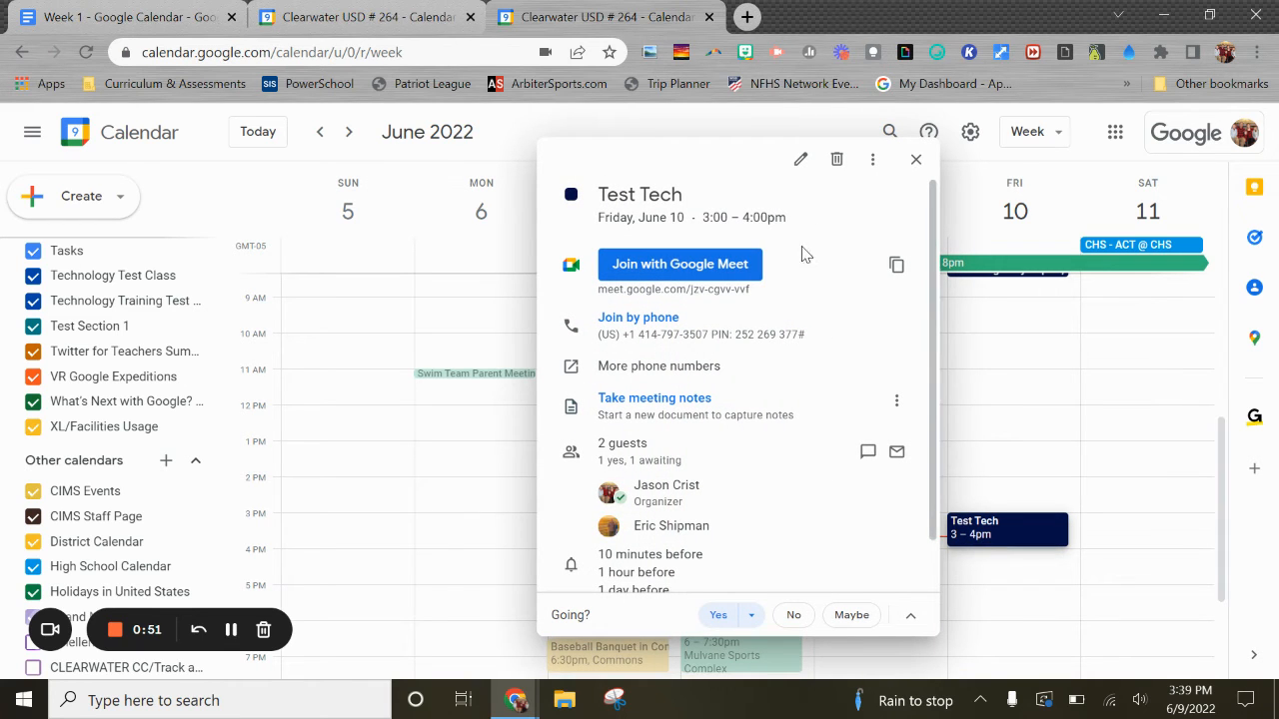
pyautogui.click(800, 158)
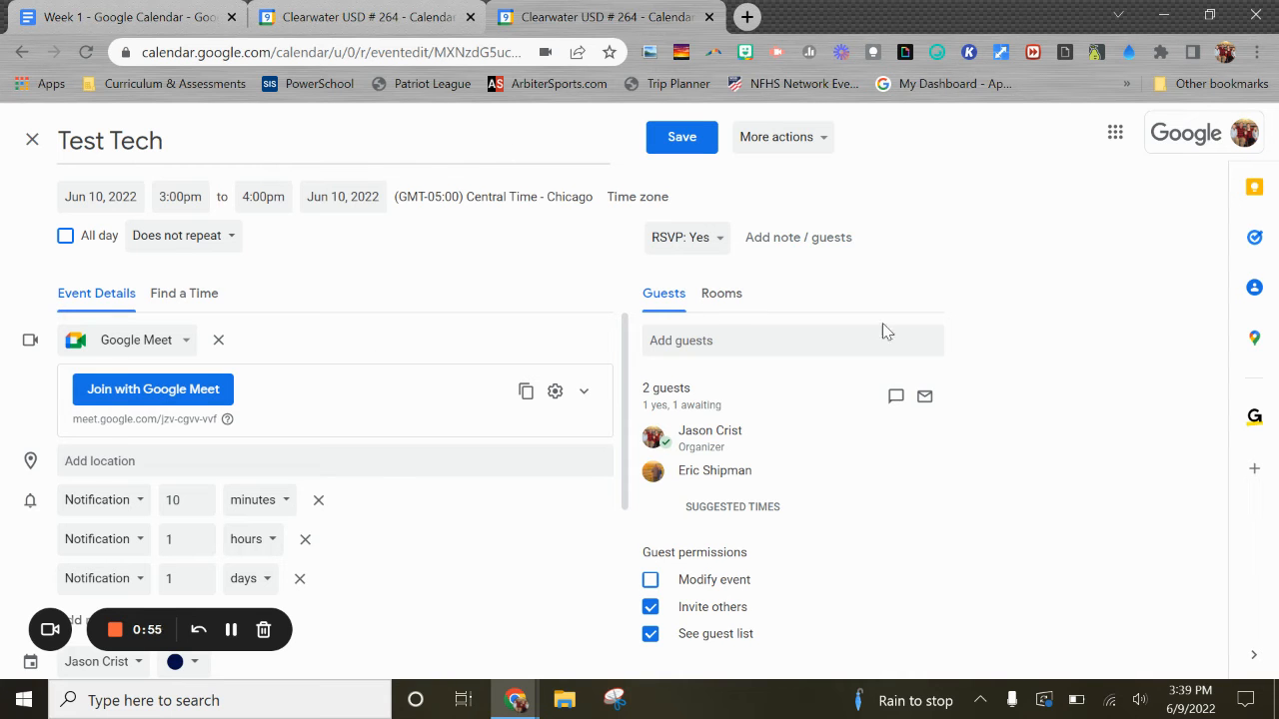
pyautogui.click(32, 140)
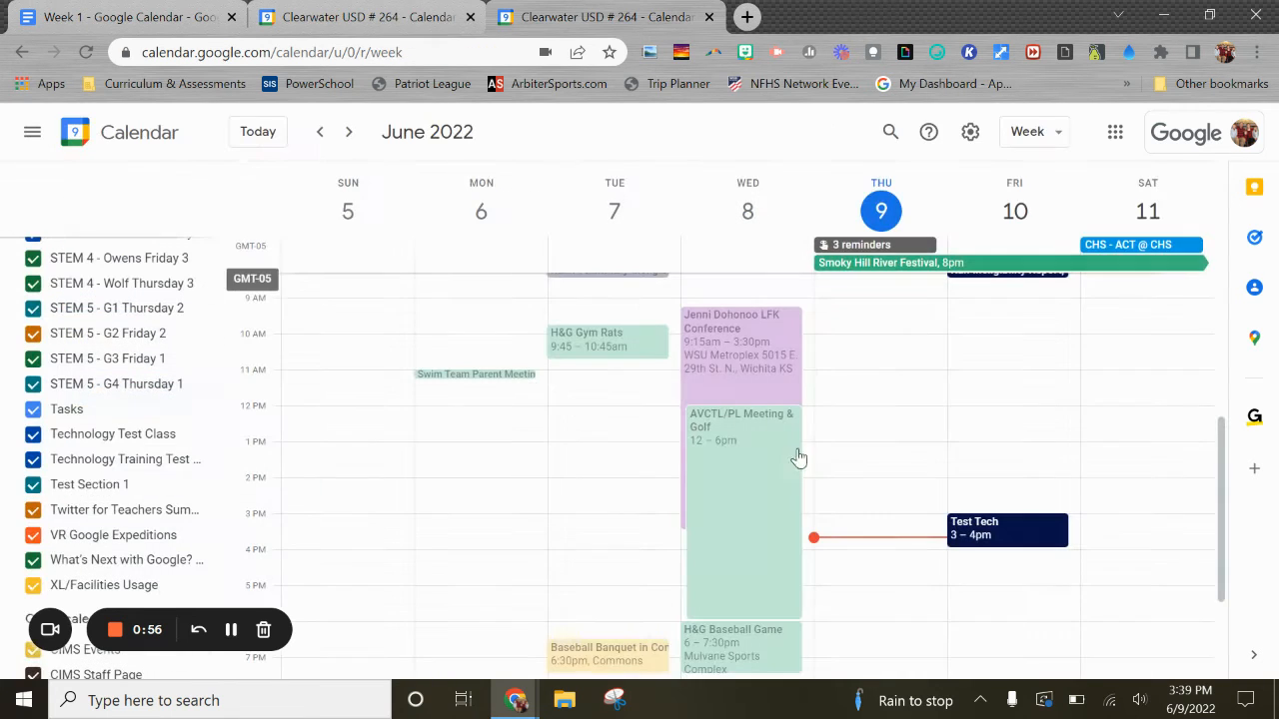
# Edit the June 10 Test Tech event and give it a custom weekly recurrence on Monday, Wednesday and Friday.
pyautogui.click(996, 533)
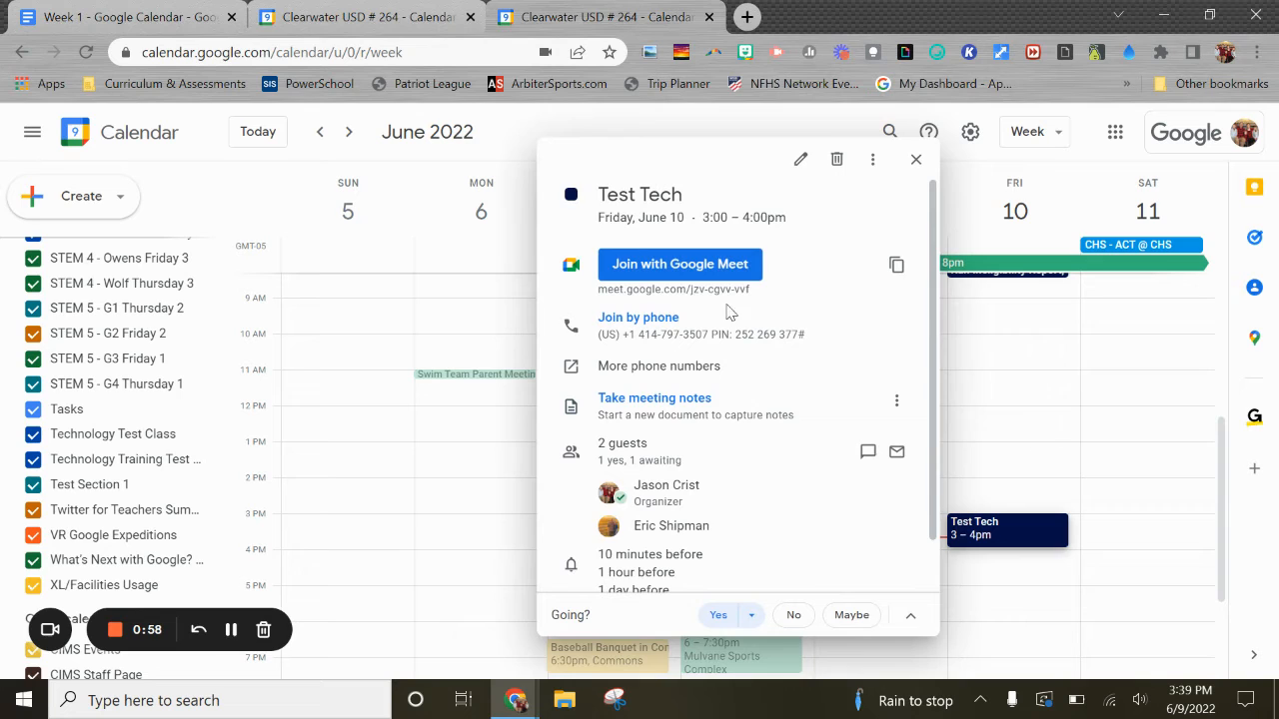
pyautogui.click(801, 159)
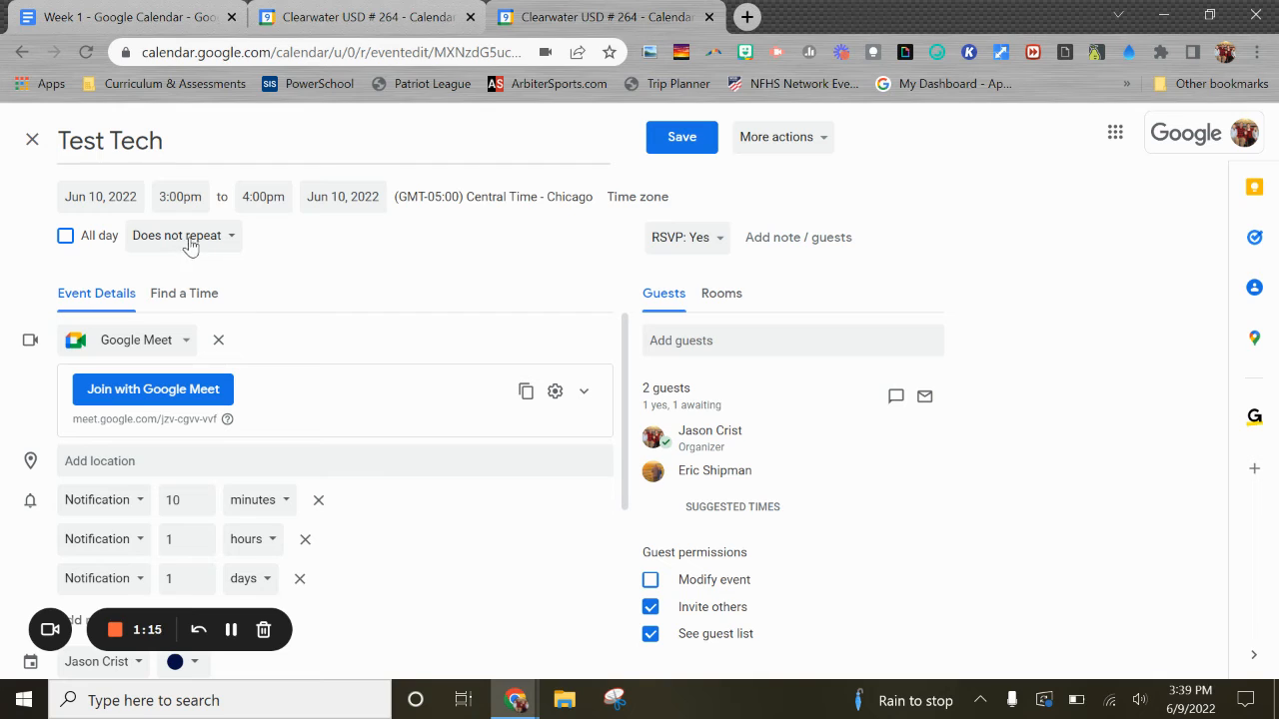
pyautogui.click(231, 243)
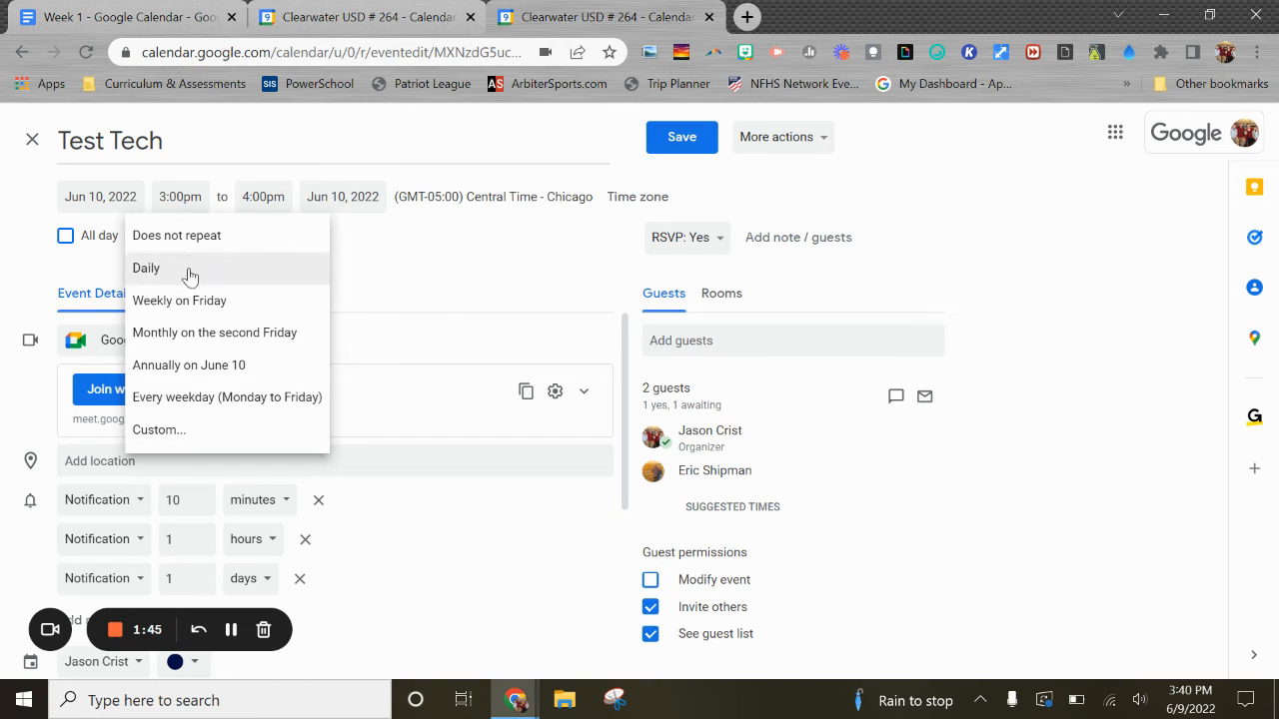
pyautogui.click(160, 437)
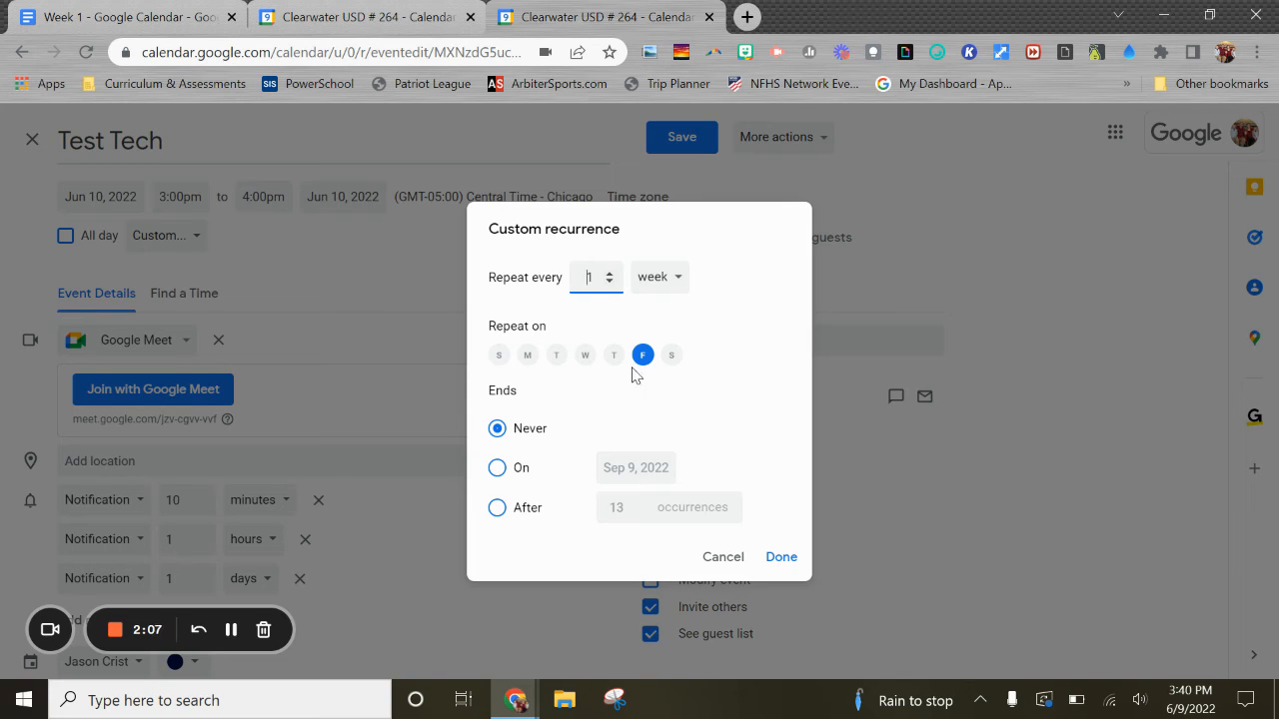
pyautogui.click(529, 358)
pyautogui.click(586, 356)
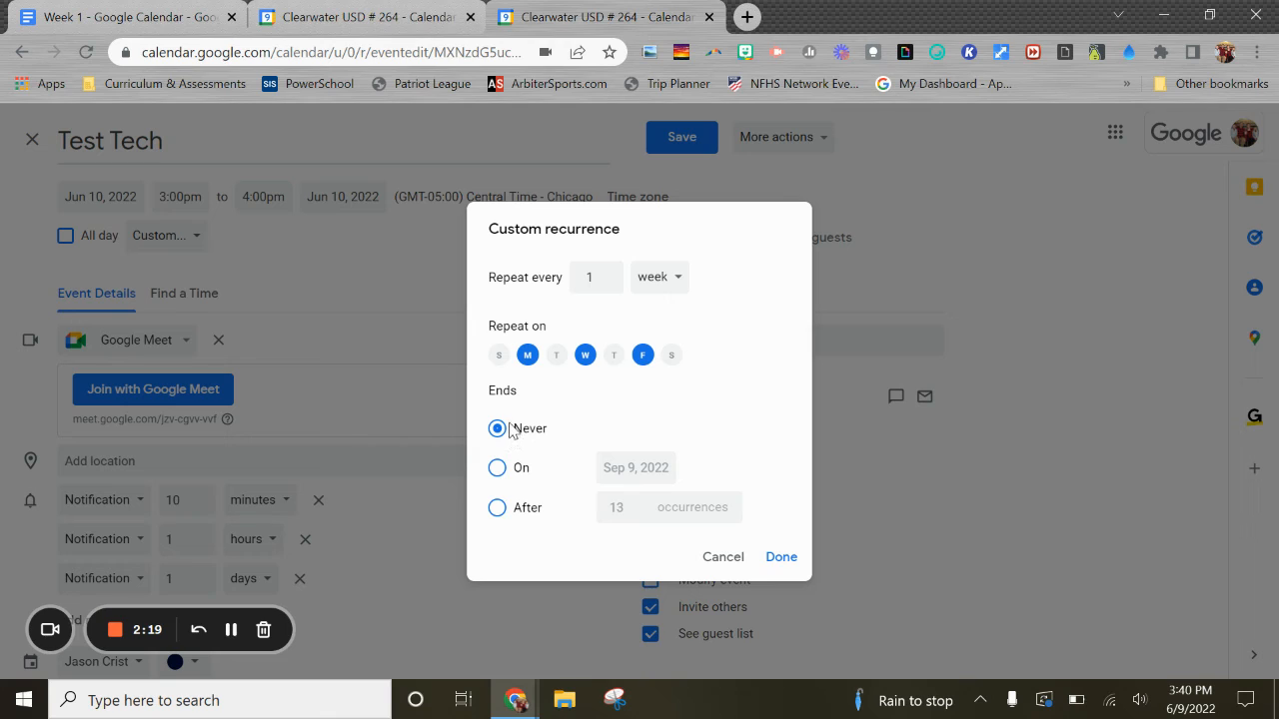
# Try ending the recurrence on Sep 30, 2022, and switch it to end after 13 occurrences instead.
pyautogui.click(497, 469)
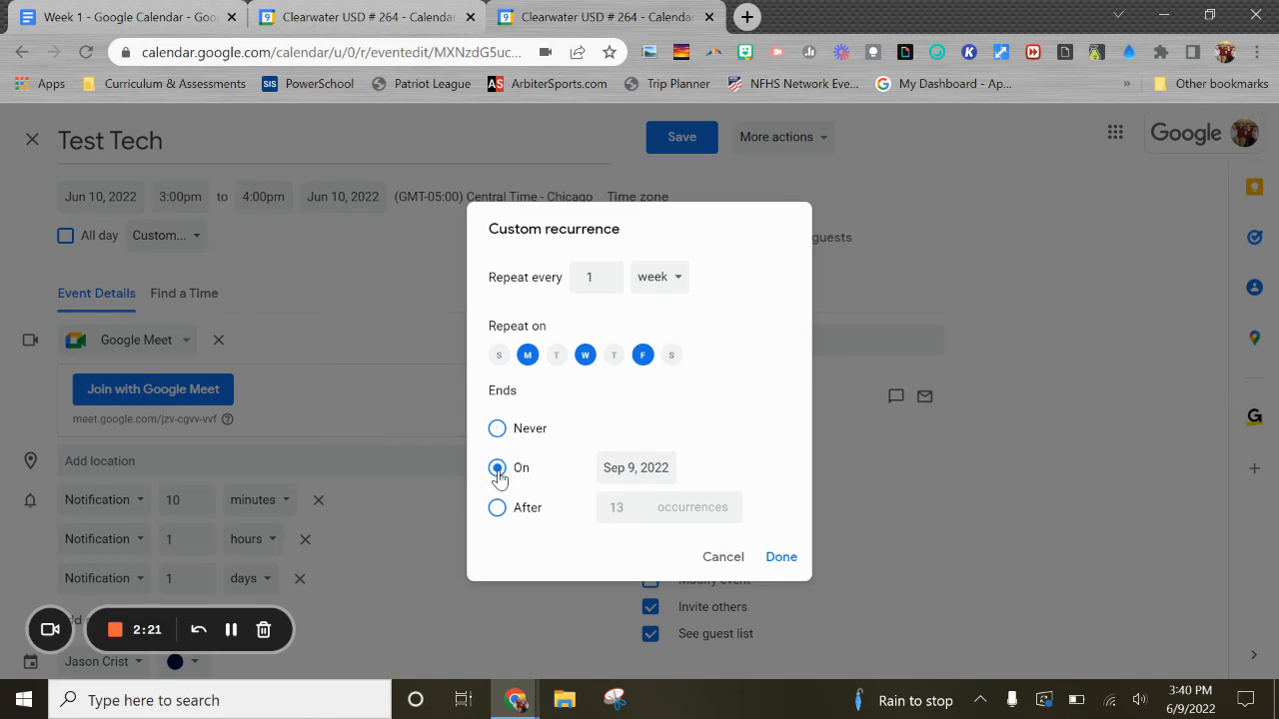
pyautogui.click(635, 468)
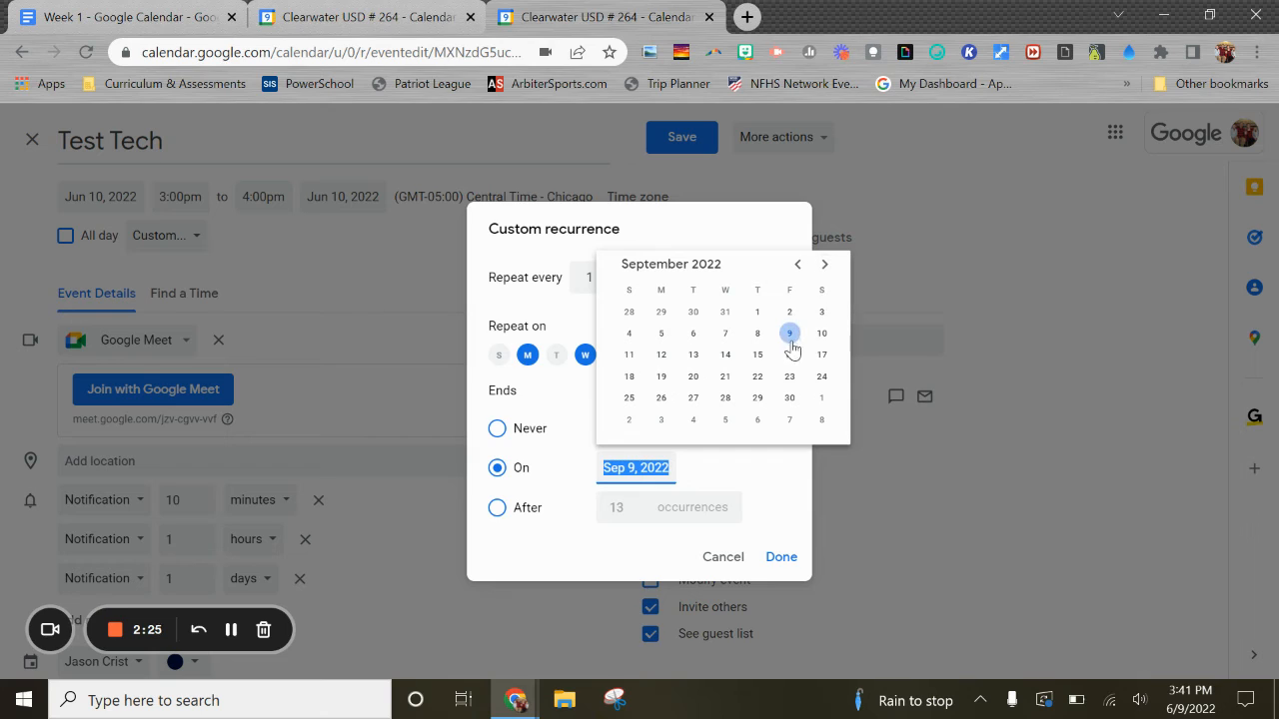
pyautogui.click(790, 401)
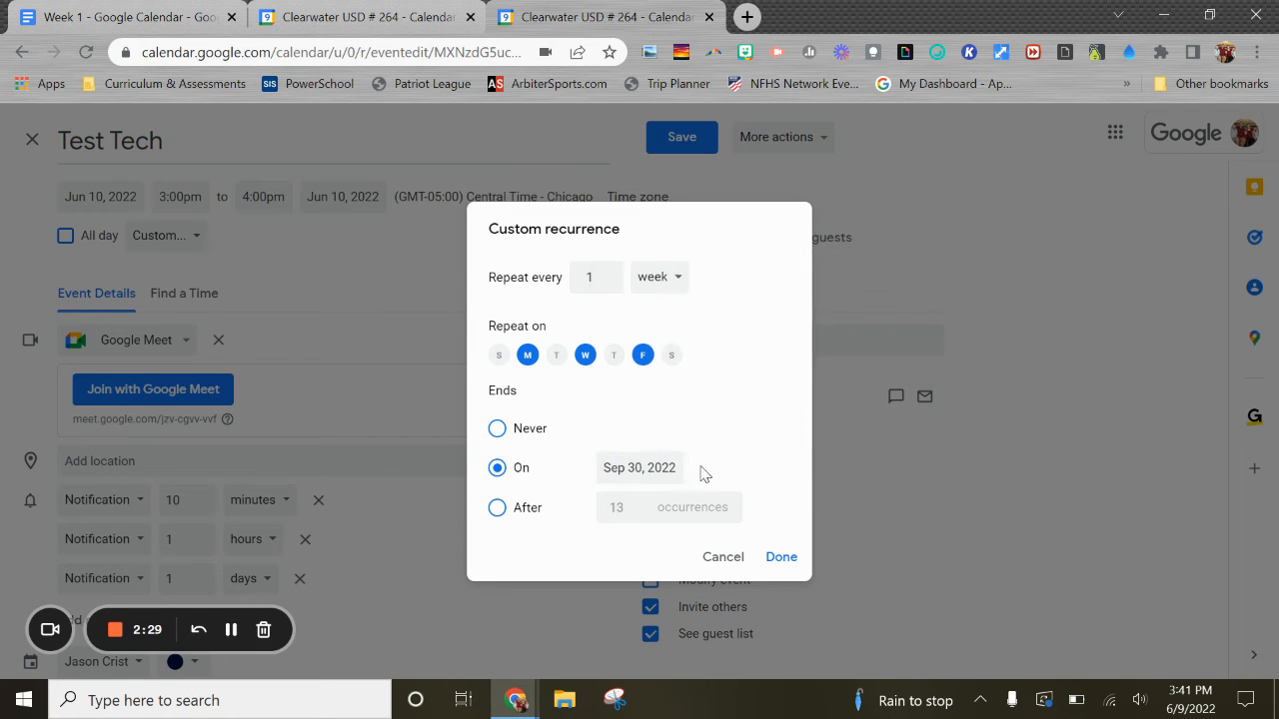
pyautogui.click(499, 509)
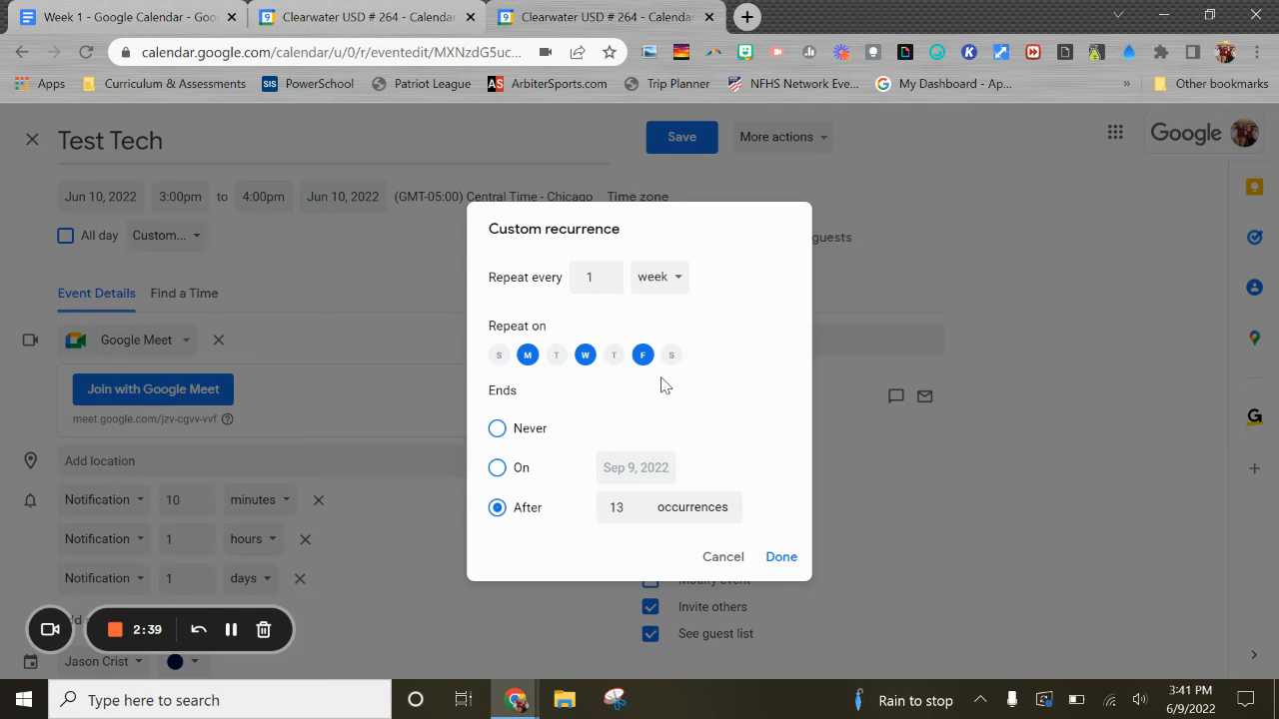
pyautogui.click(636, 512)
pyautogui.click(636, 503)
# End the recurrence on Aug 26, 2022, and save the event without sending update emails to the guests.
pyautogui.click(498, 469)
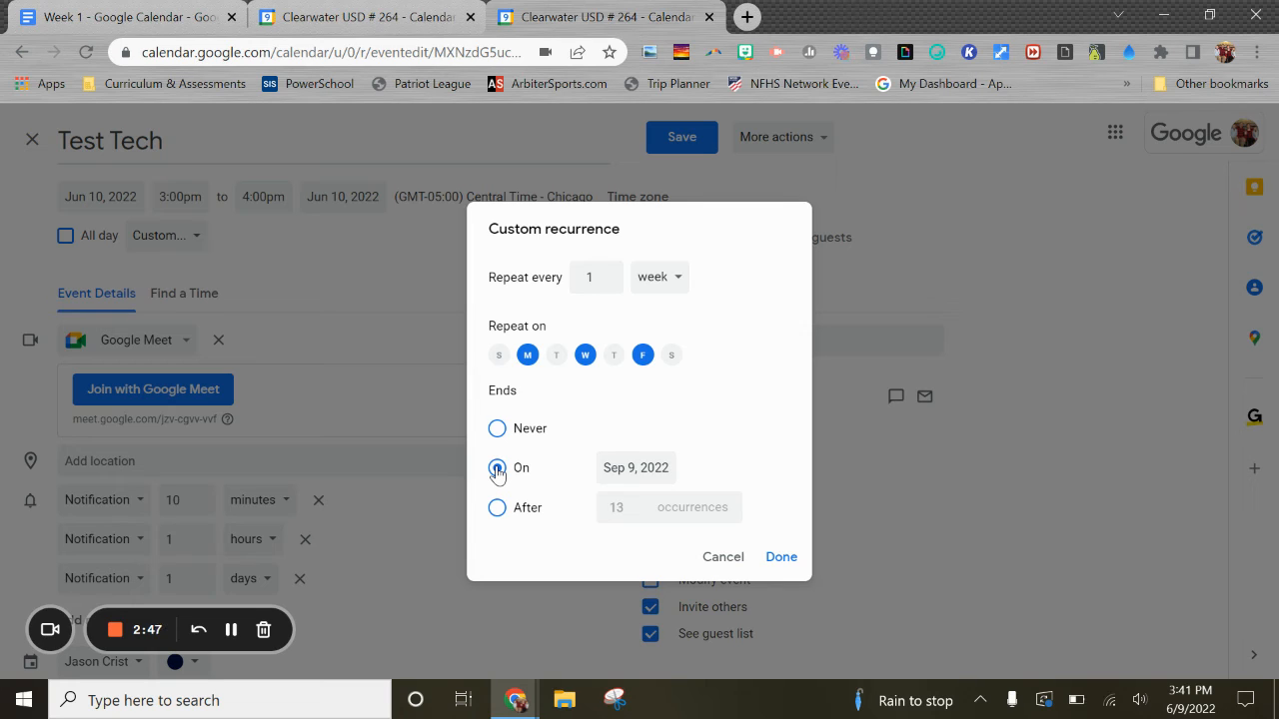
pyautogui.click(616, 466)
pyautogui.click(799, 267)
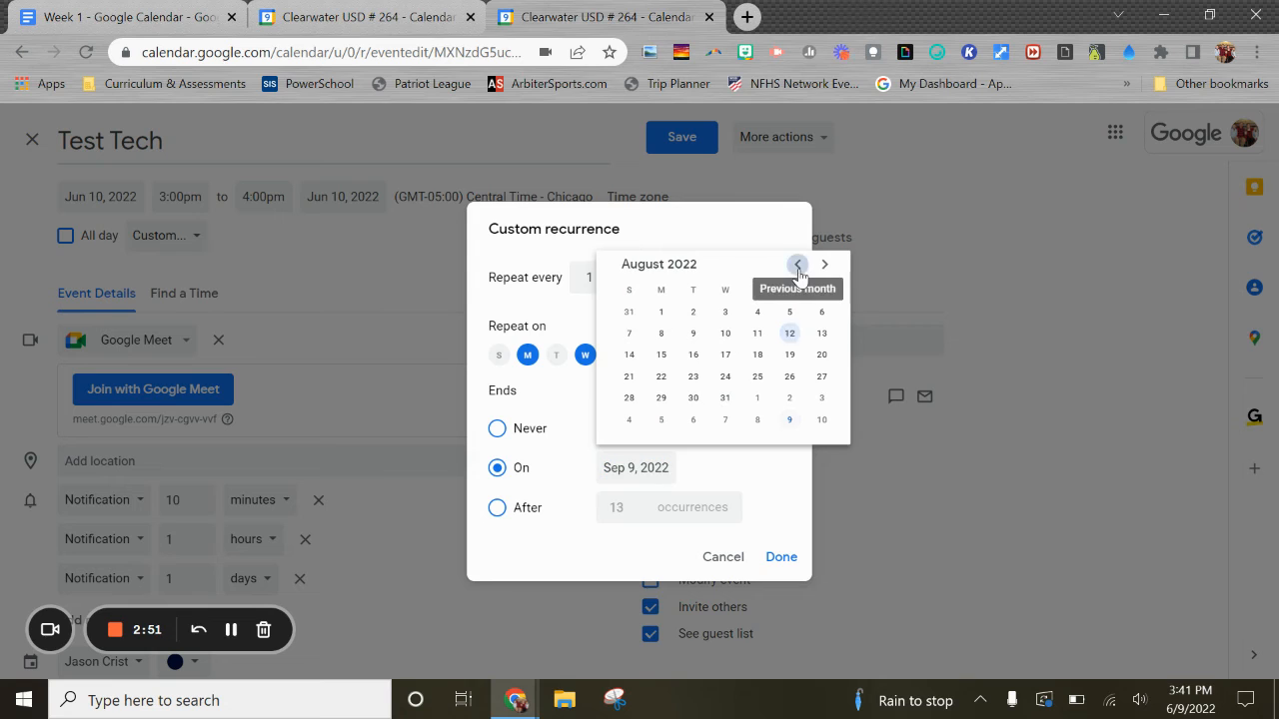
pyautogui.click(789, 376)
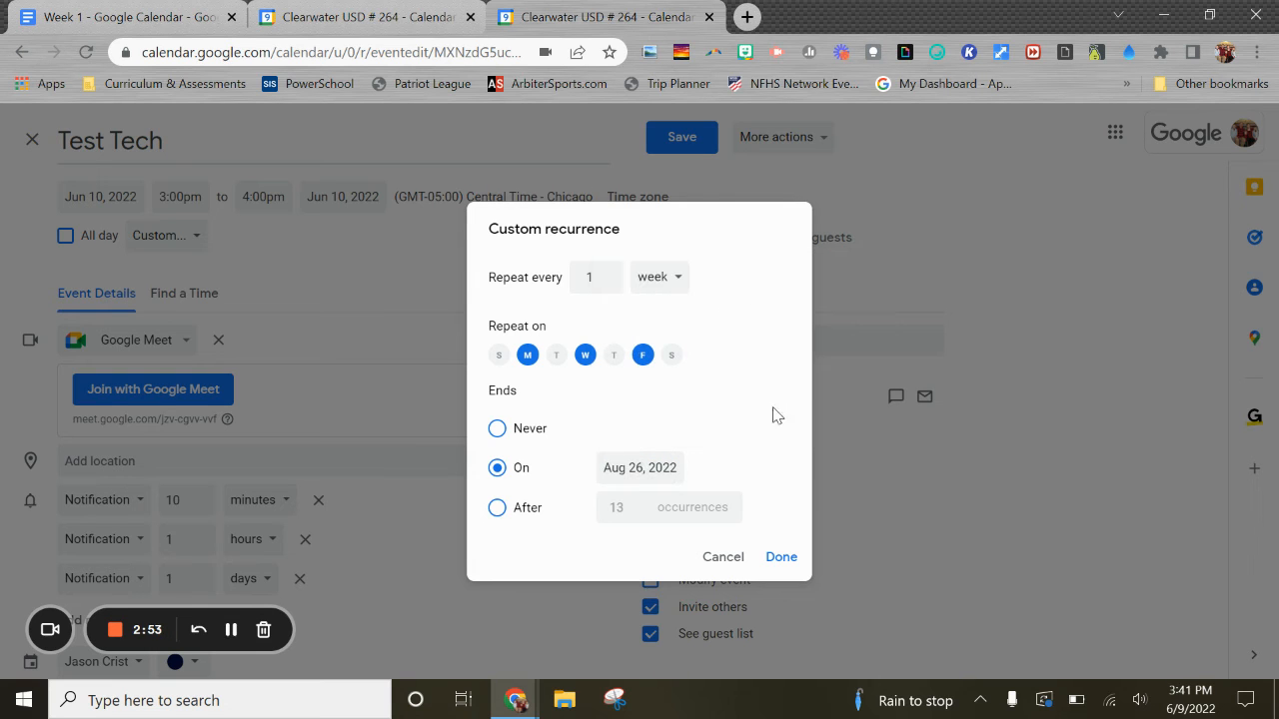
pyautogui.click(780, 560)
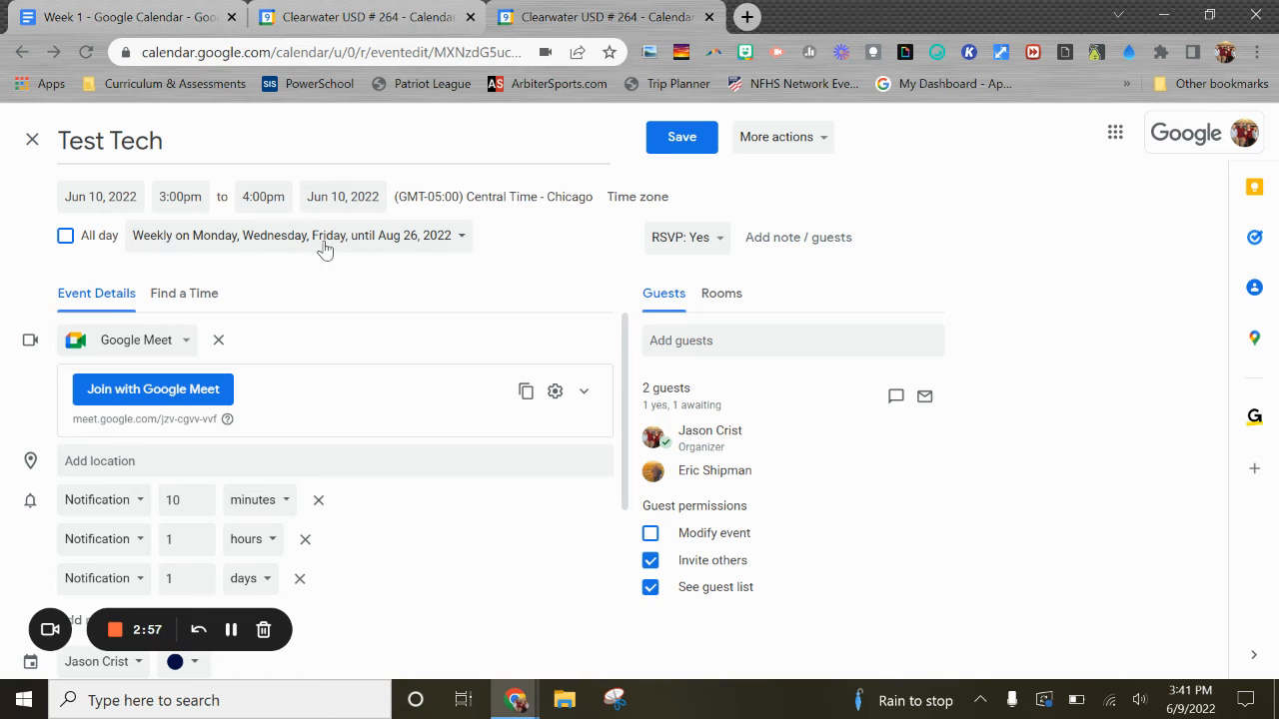
pyautogui.click(691, 150)
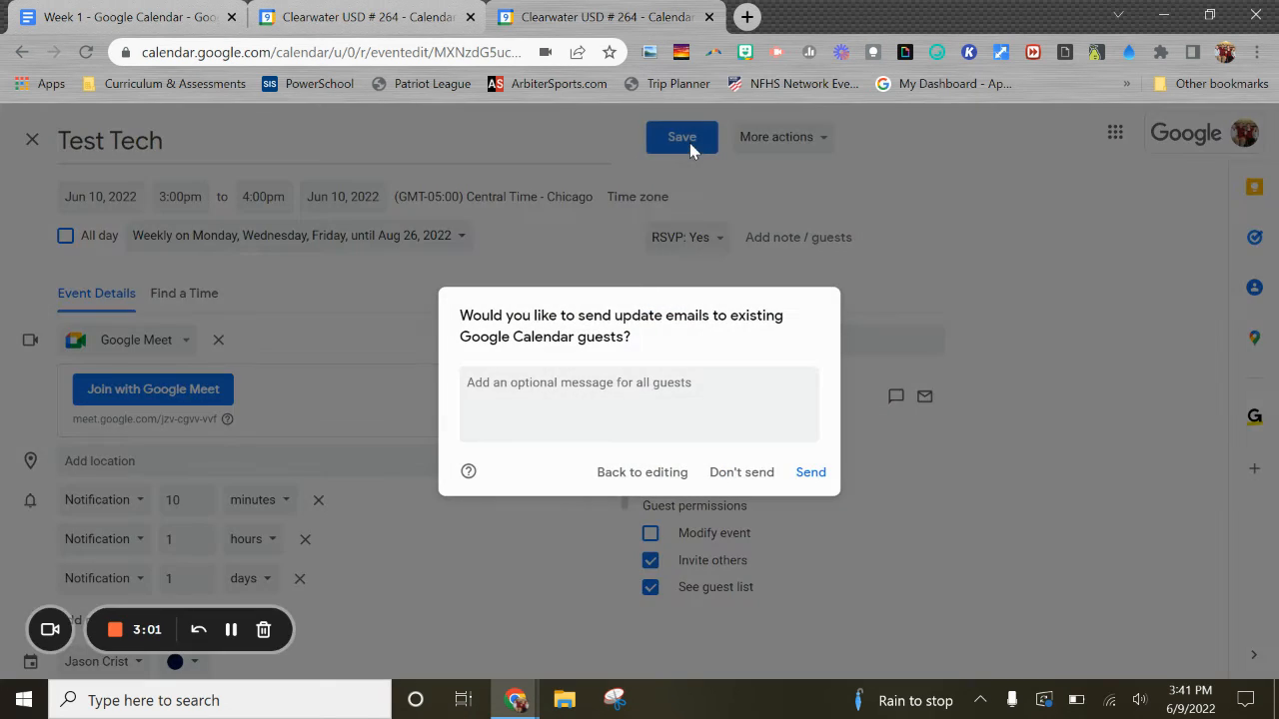
pyautogui.click(741, 473)
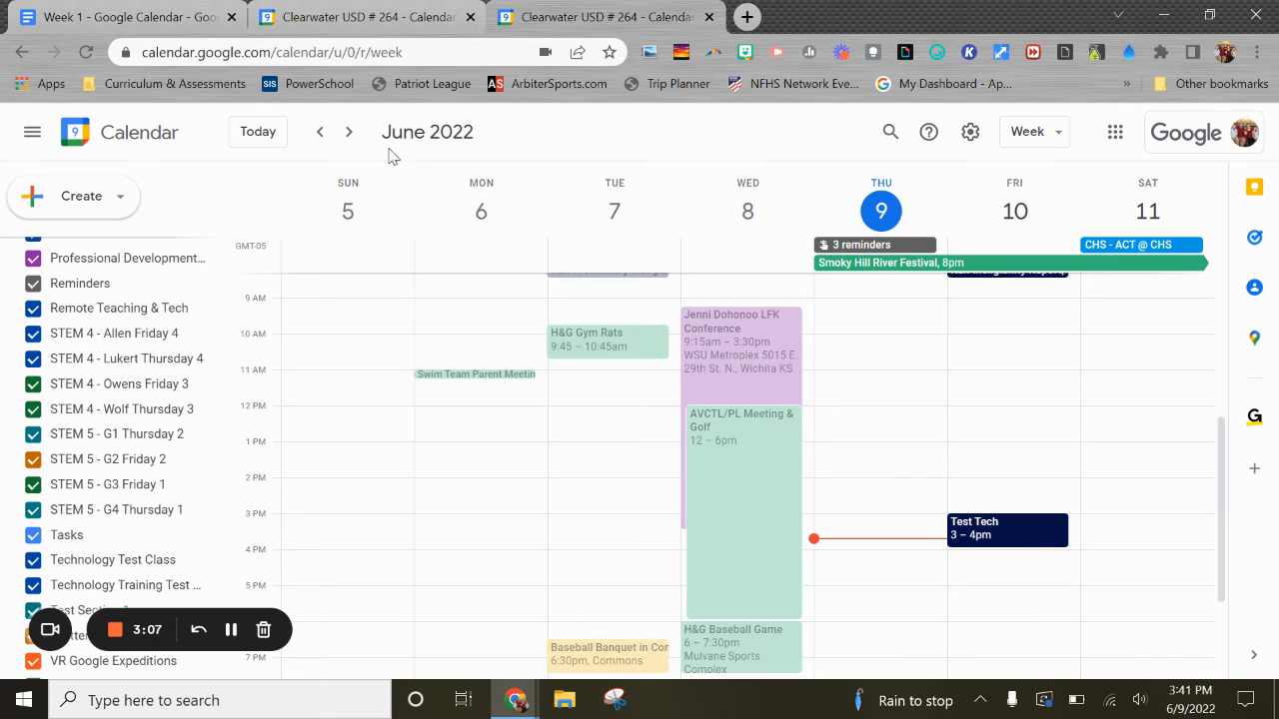
# Check the repeated Test Tech events in the following week and in the June 2022 month view, including June 22's full event list.
pyautogui.click(348, 132)
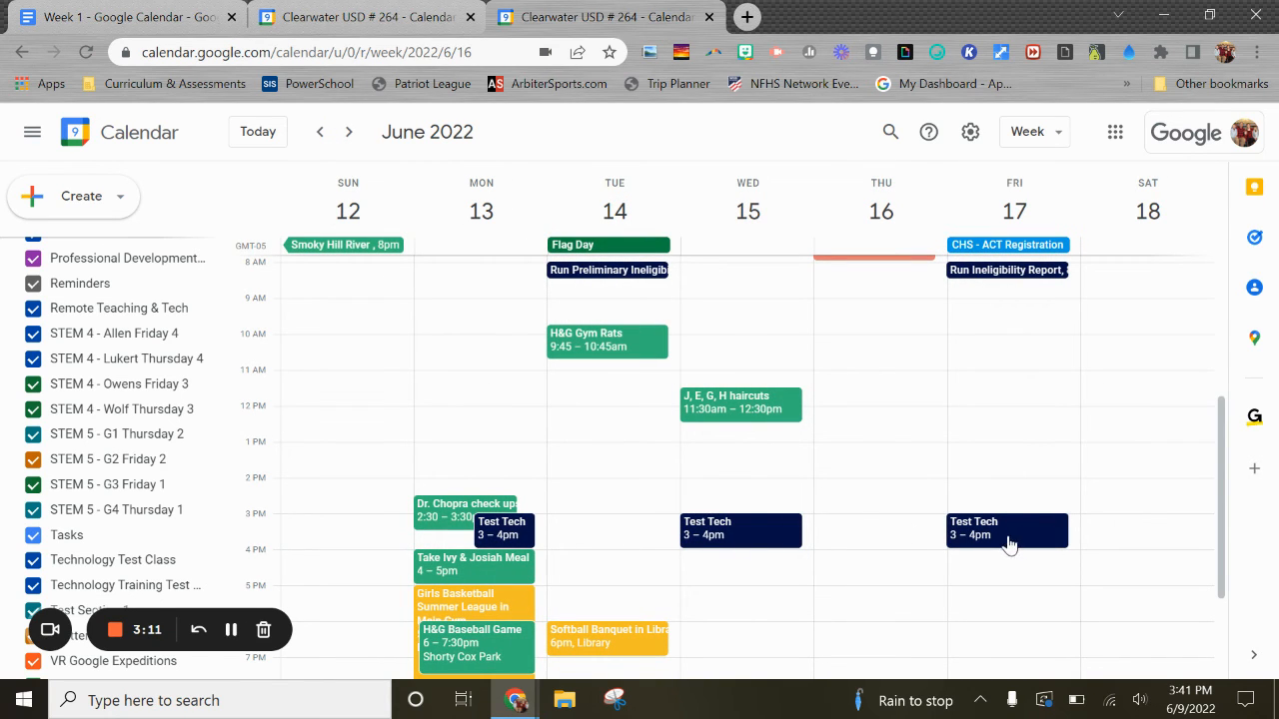
pyautogui.press('m')
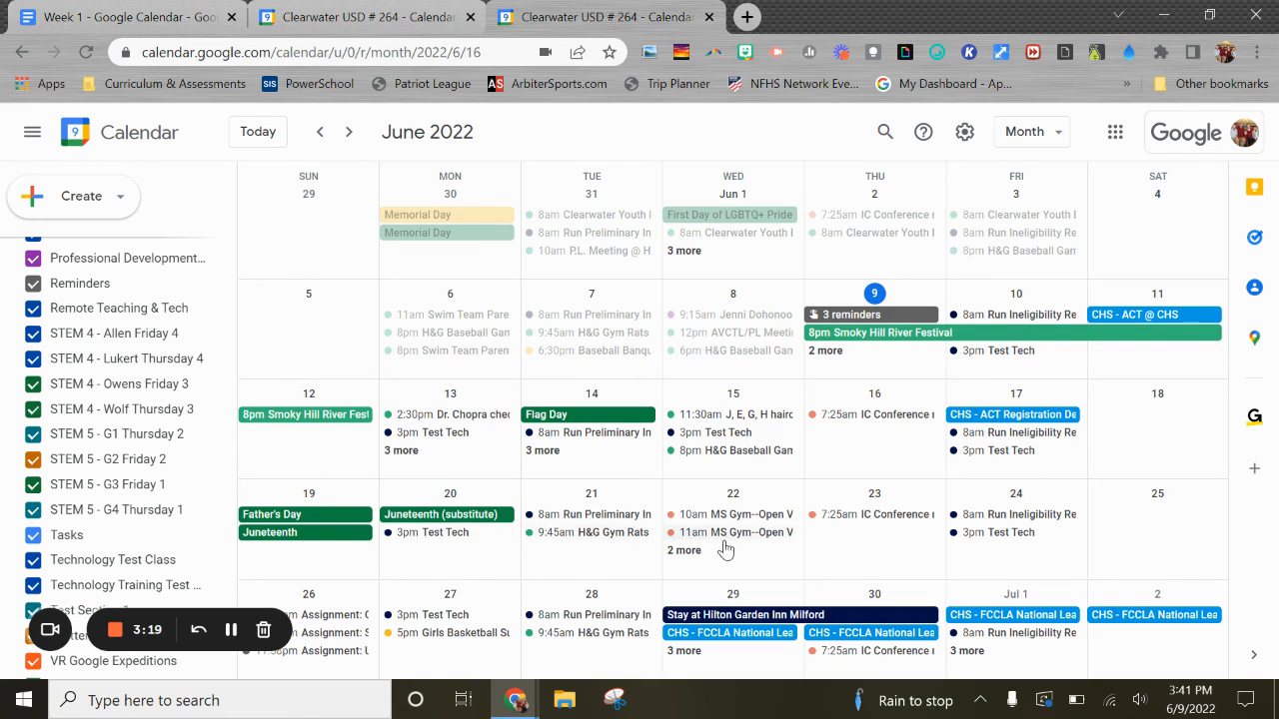
pyautogui.click(691, 551)
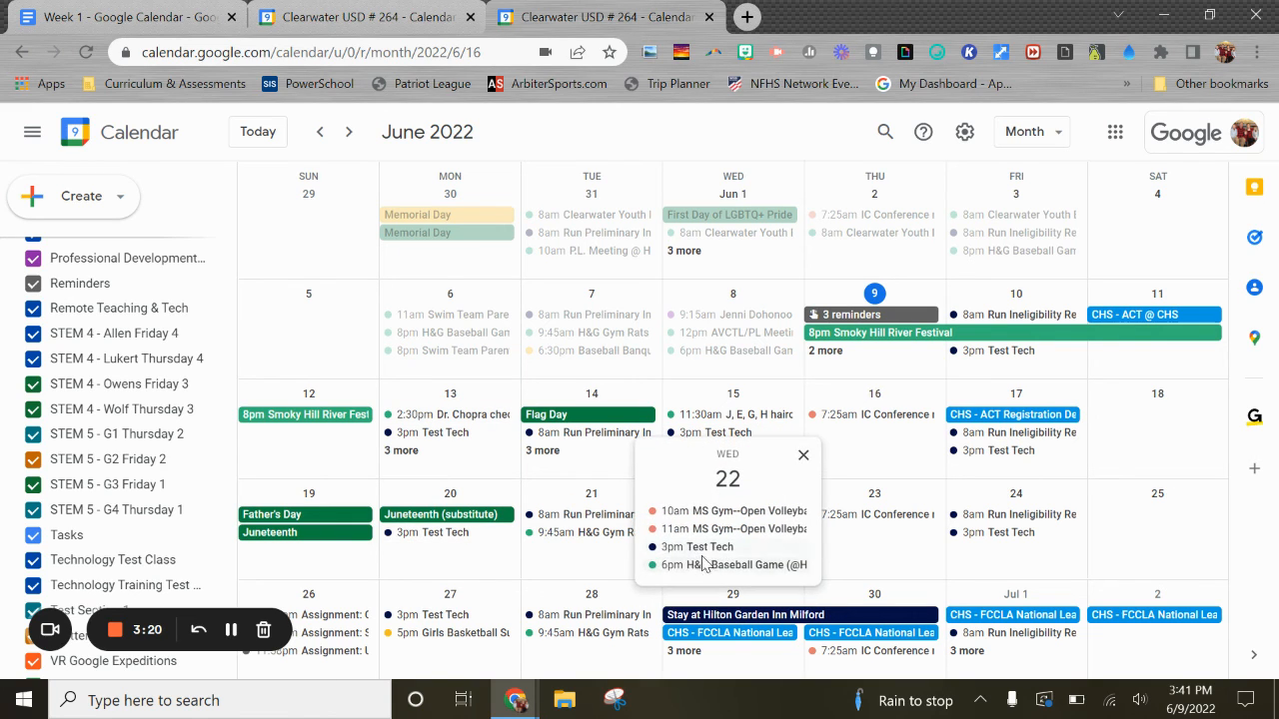
pyautogui.click(1017, 560)
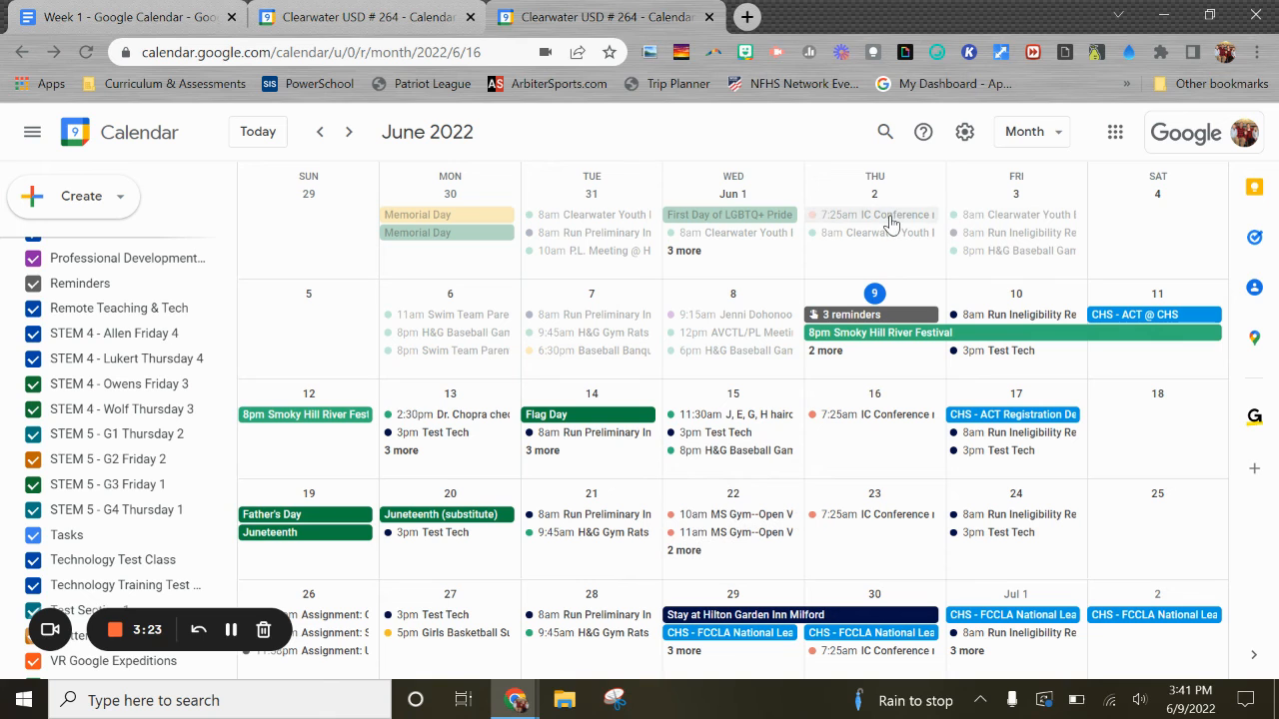
# Inspect the June 24 Test Tech occurrence in the event editor and leave it without changes.
pyautogui.click(1002, 532)
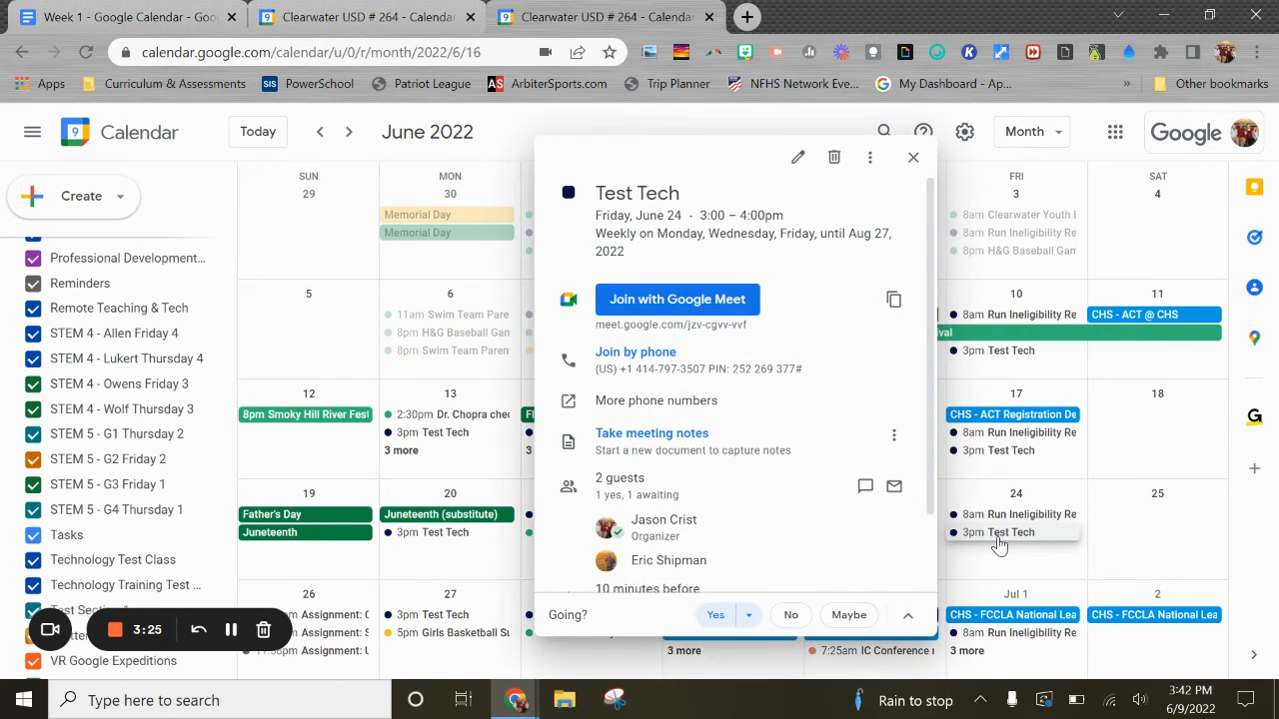
pyautogui.click(799, 160)
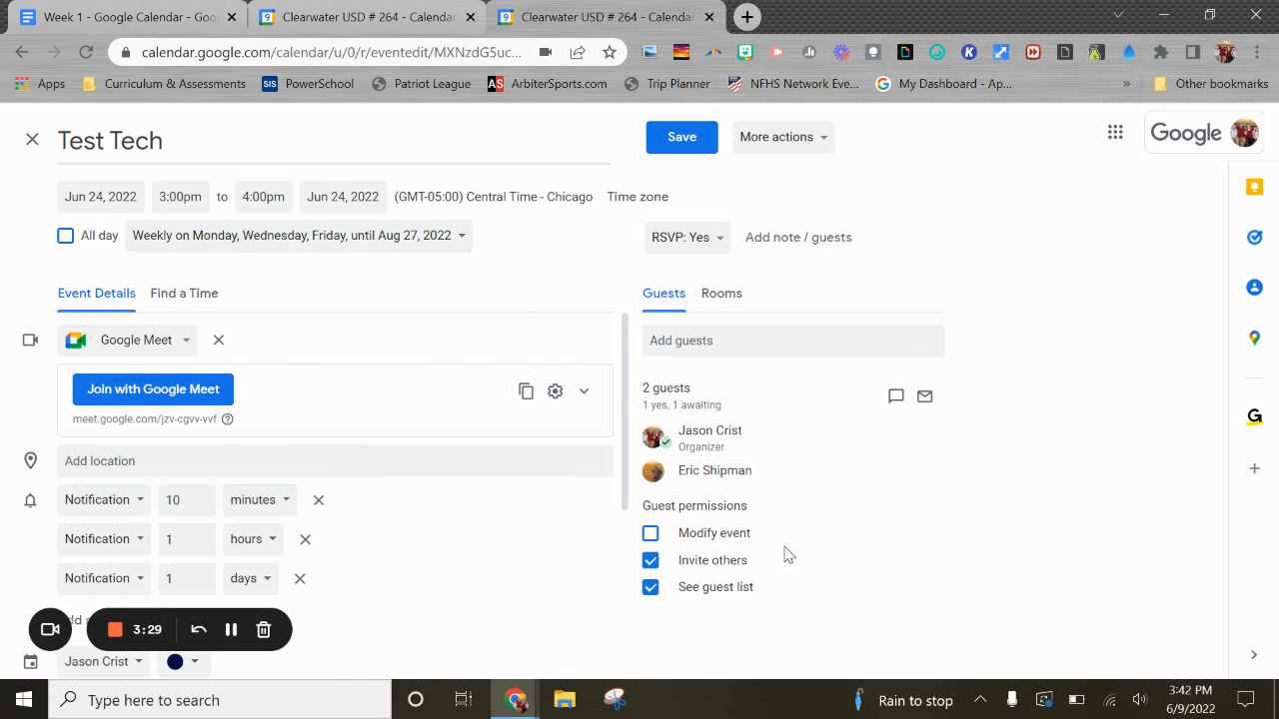
pyautogui.click(32, 140)
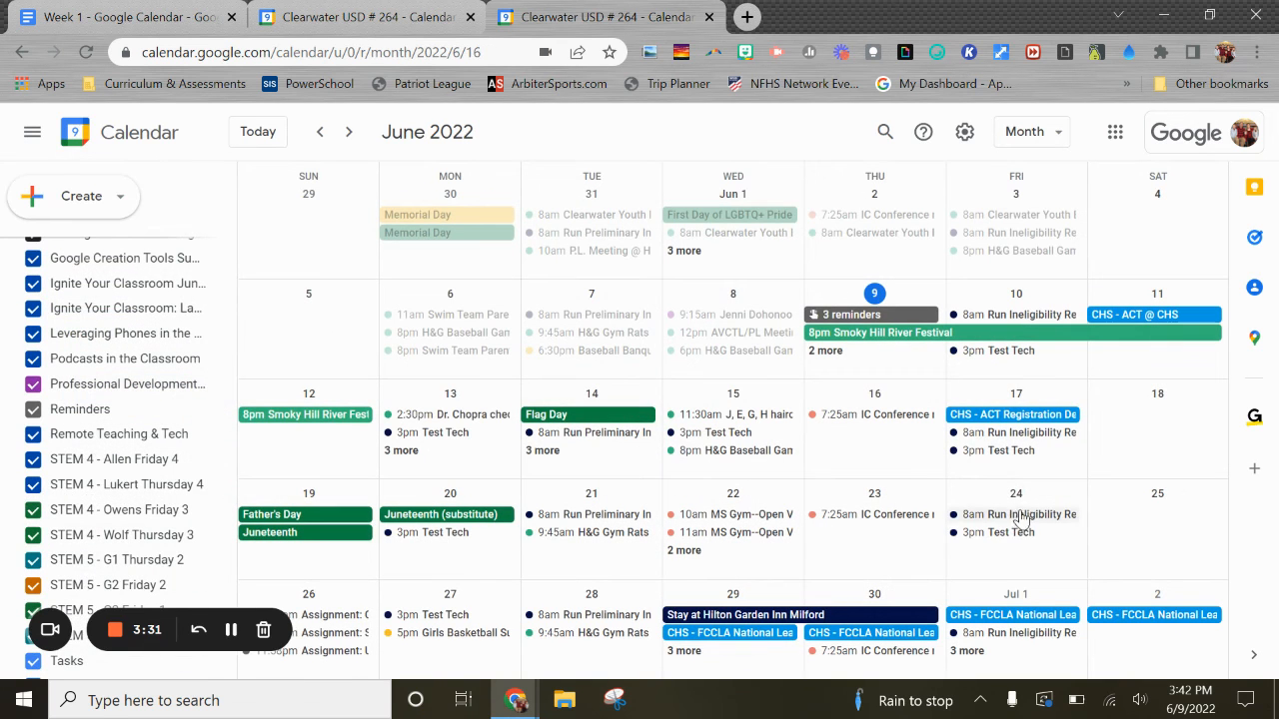
# Review the recurring-event delete options for the June 24 Test Tech occurrence without deleting anything.
pyautogui.click(994, 535)
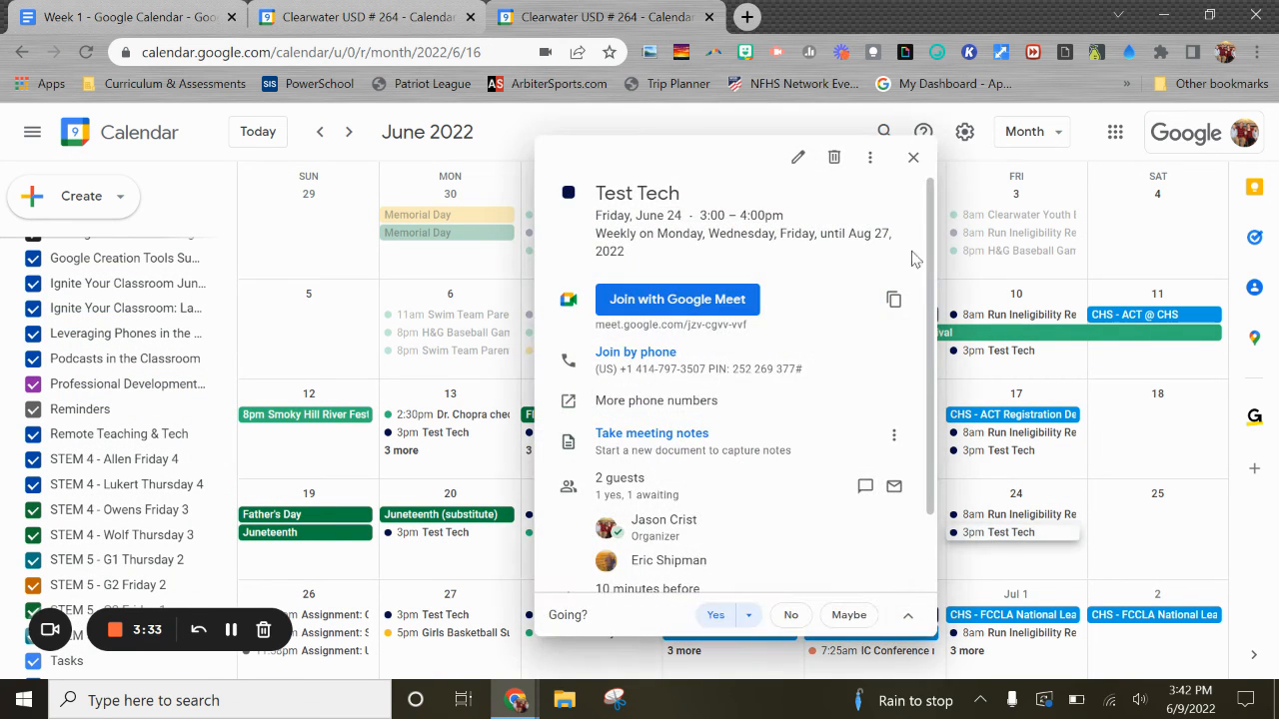
pyautogui.click(835, 159)
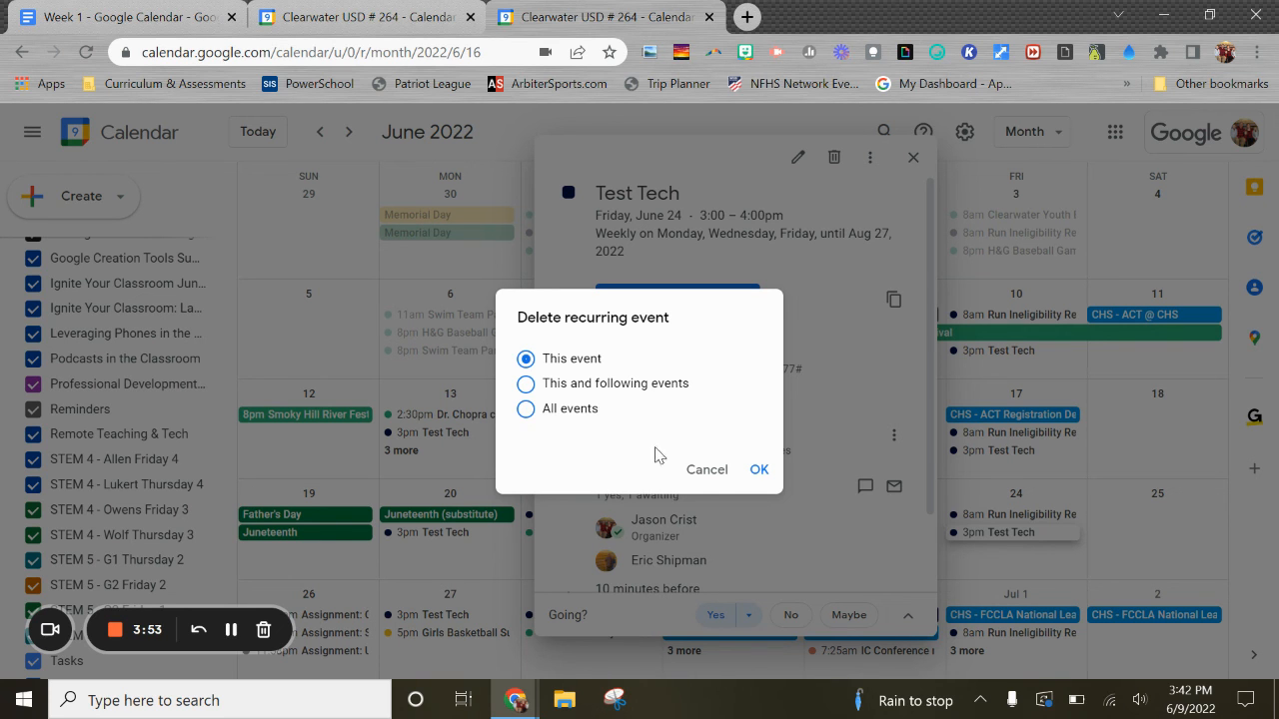
pyautogui.click(711, 472)
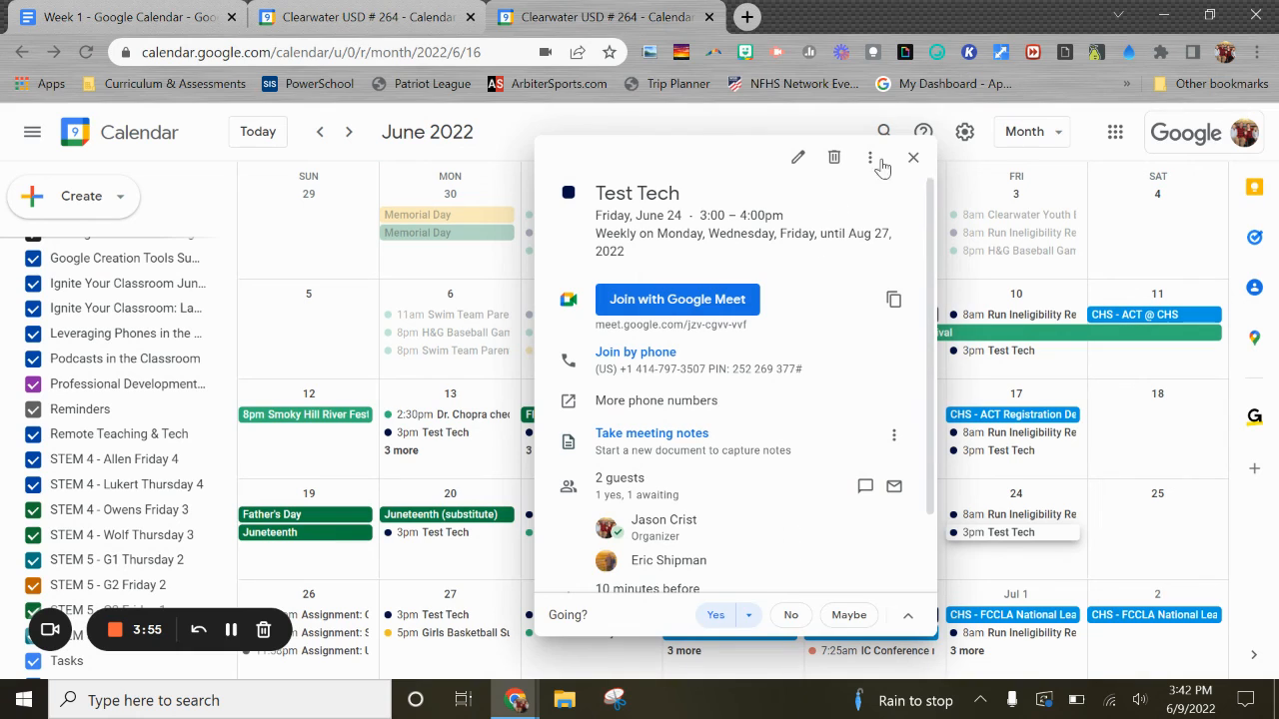
pyautogui.click(914, 157)
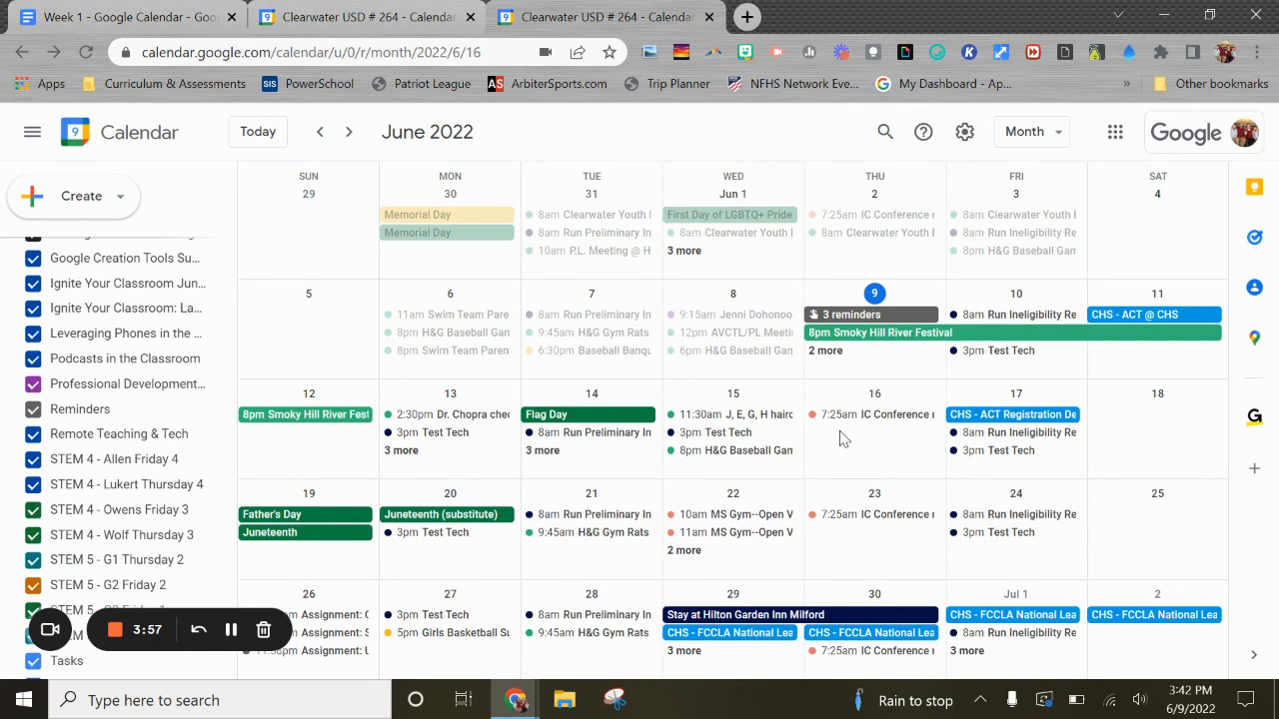